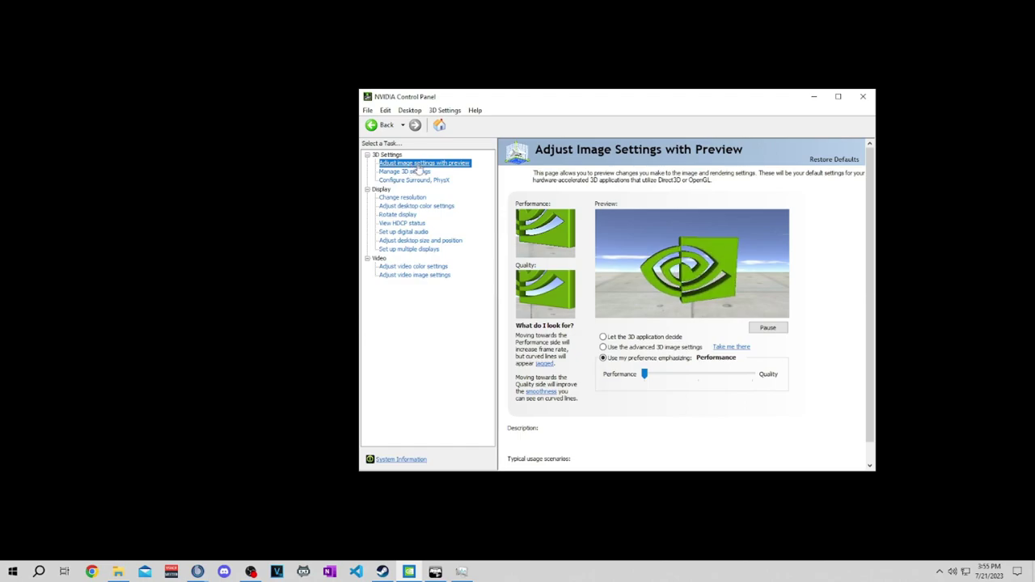
Set the NVIDIA image settings slider to full Performance and apply it
{"action": "mouse_move", "coordinate": [630, 360]}
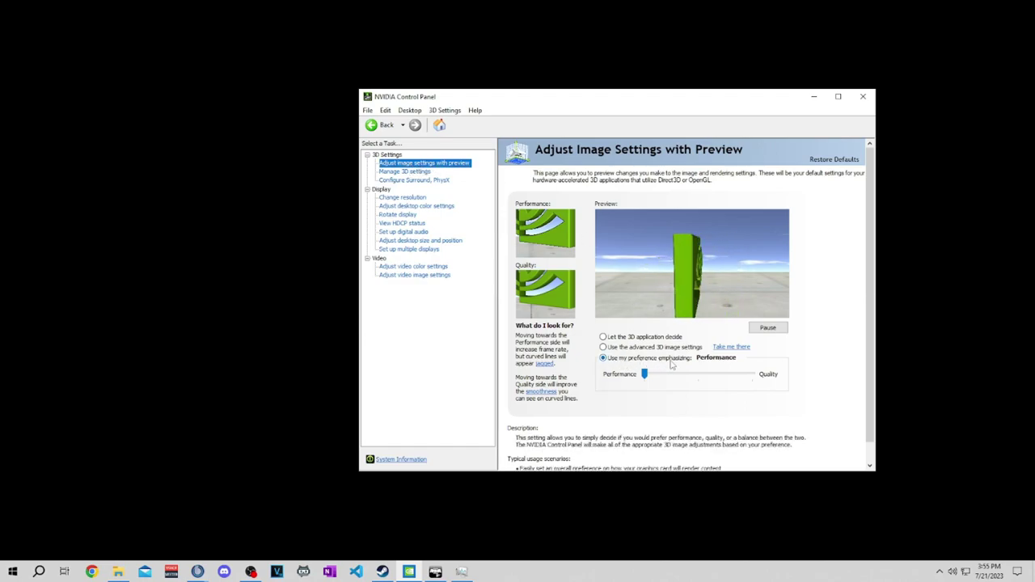
{"action": "mouse_move", "coordinate": [644, 374]}
{"action": "left_mouse_down"}
{"action": "mouse_move", "coordinate": [697, 374]}
{"action": "mouse_move", "coordinate": [634, 380]}
{"action": "left_mouse_up"}
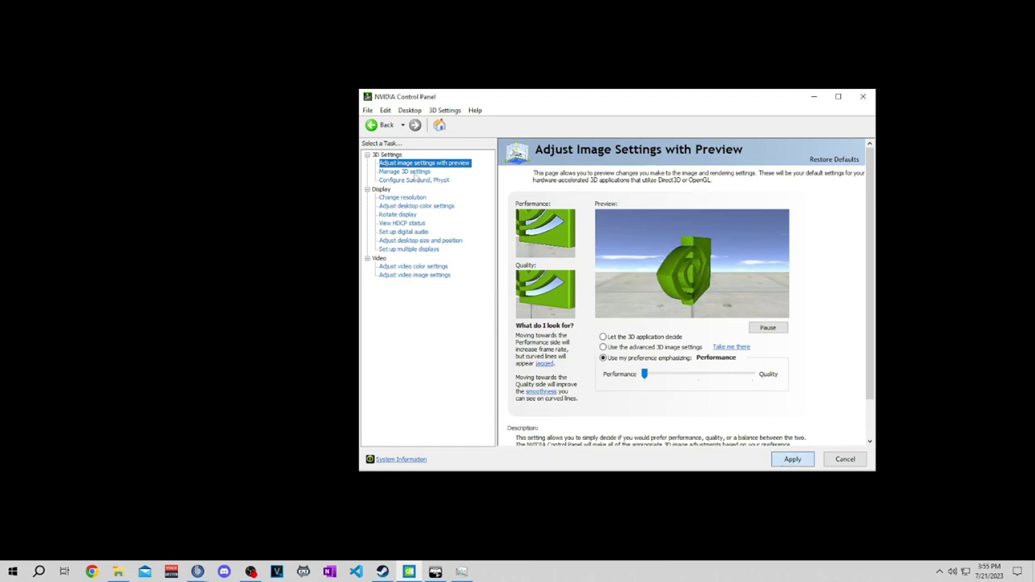
{"action": "left_click", "coordinate": [419, 173]}
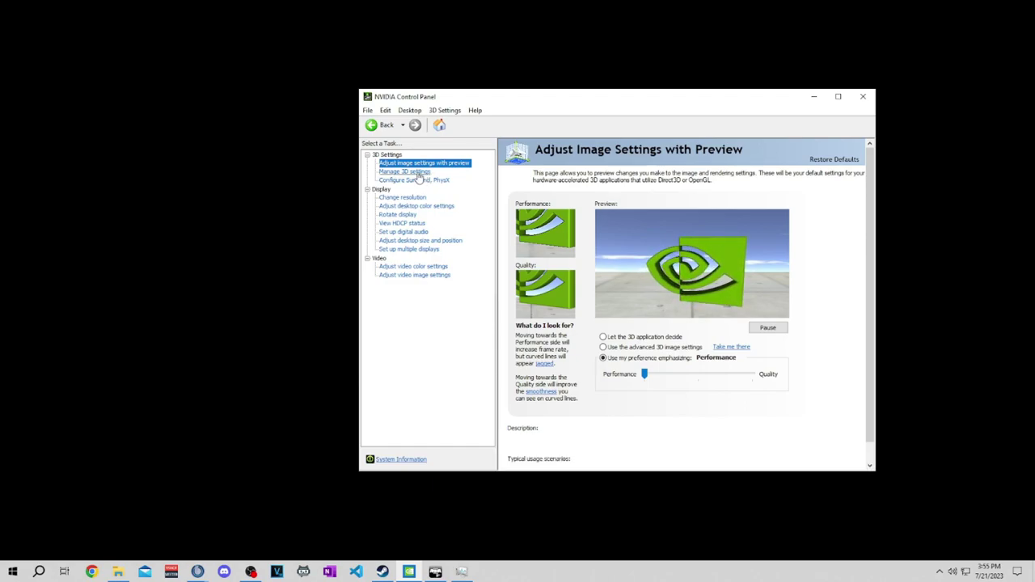
{"action": "left_click", "coordinate": [418, 175]}
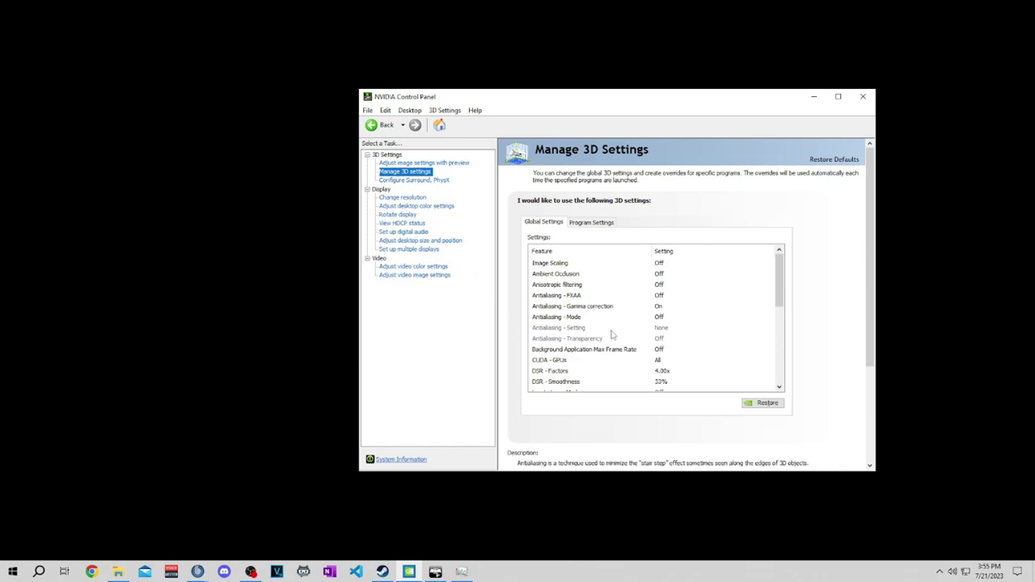
Set the global Power management mode to Prefer maximum performance
{"action": "scroll", "coordinate": [616, 343], "scroll_direction": "down", "scroll_amount": 1}
{"action": "scroll", "coordinate": [617, 343], "scroll_direction": "down", "scroll_amount": 2}
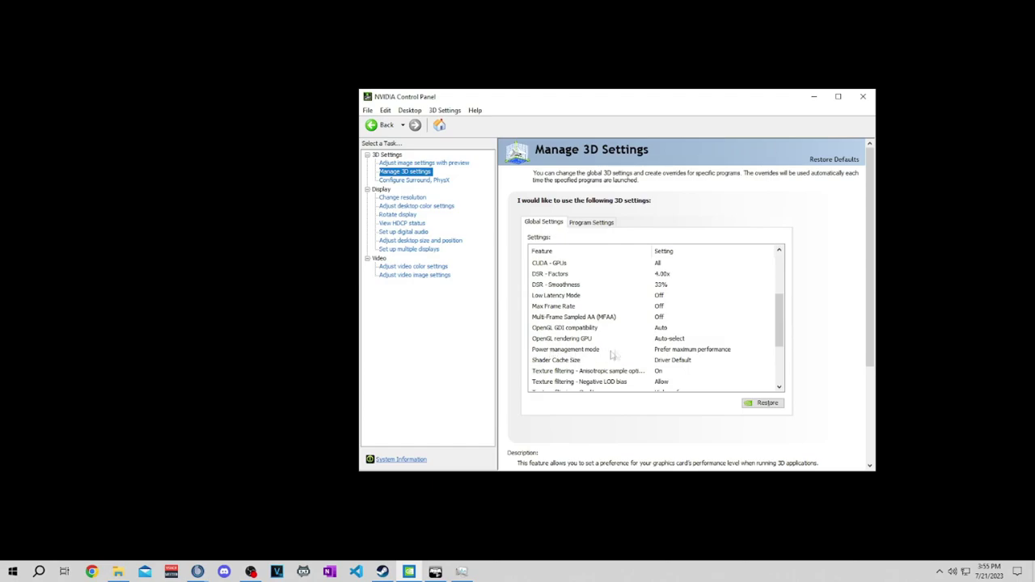
{"action": "left_click", "coordinate": [659, 354]}
{"action": "left_click", "coordinate": [674, 356]}
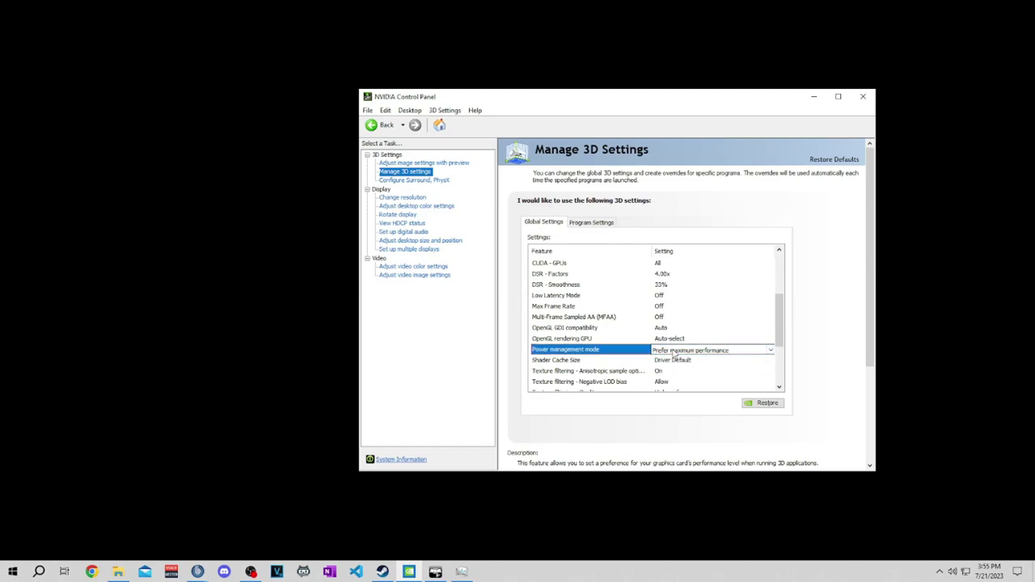
{"action": "left_click", "coordinate": [674, 353]}
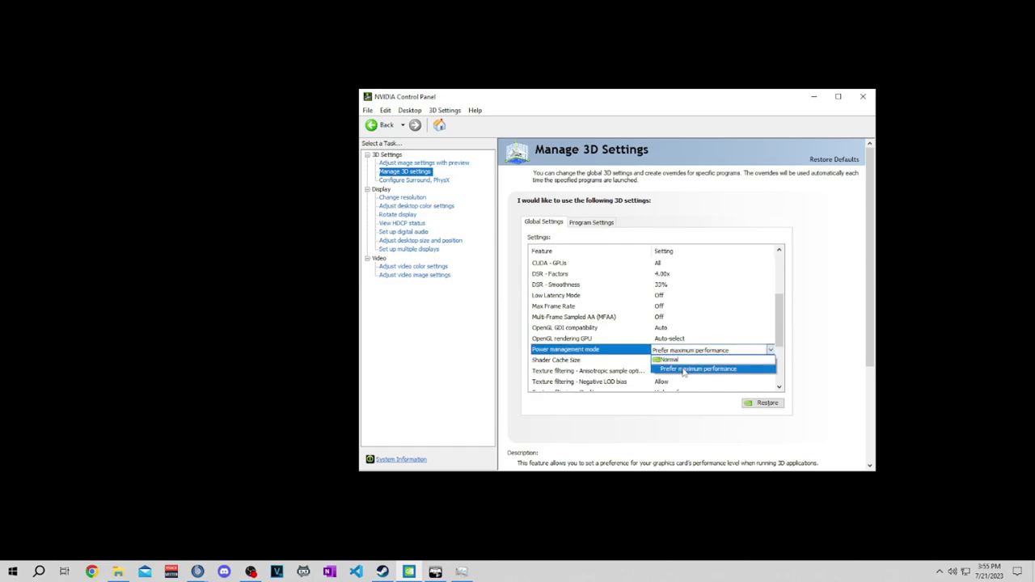
{"action": "left_click", "coordinate": [705, 325]}
Set Texture filtering - Quality to High performance and close NVIDIA Control Panel
{"action": "scroll", "coordinate": [692, 341], "scroll_direction": "down", "scroll_amount": 1}
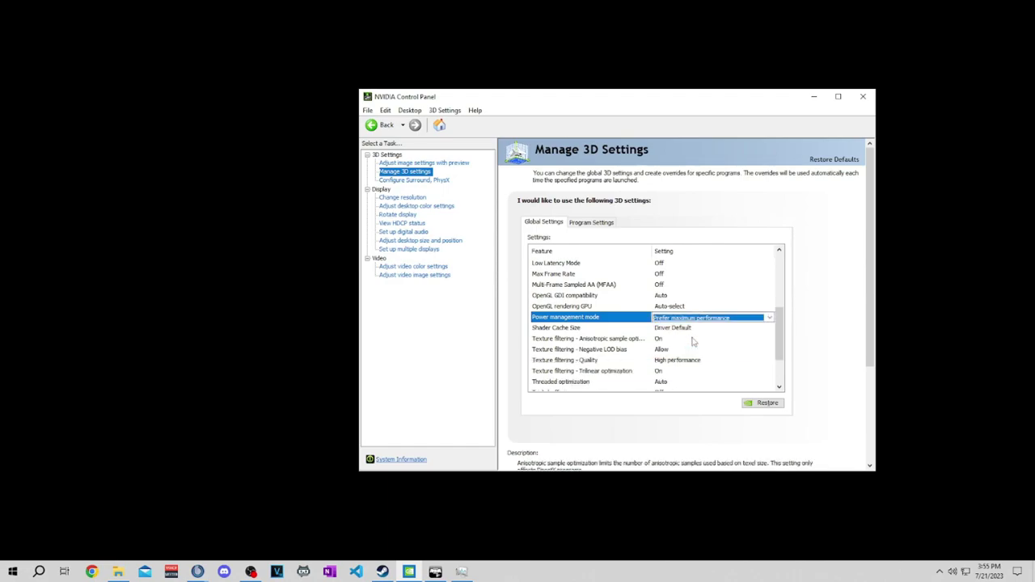
{"action": "scroll", "coordinate": [693, 341], "scroll_direction": "down", "scroll_amount": 1}
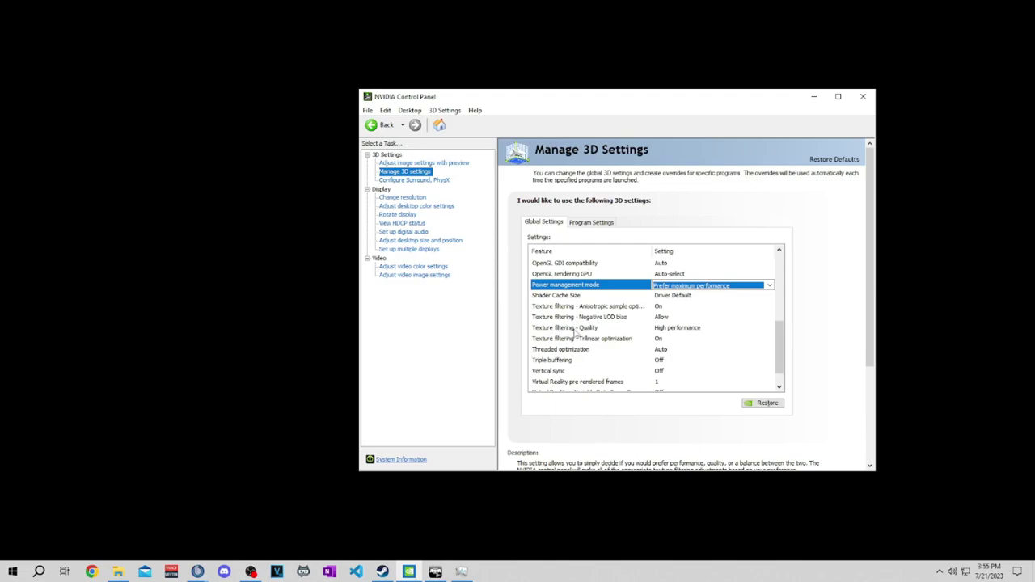
{"action": "left_click", "coordinate": [676, 331]}
{"action": "left_click", "coordinate": [676, 334]}
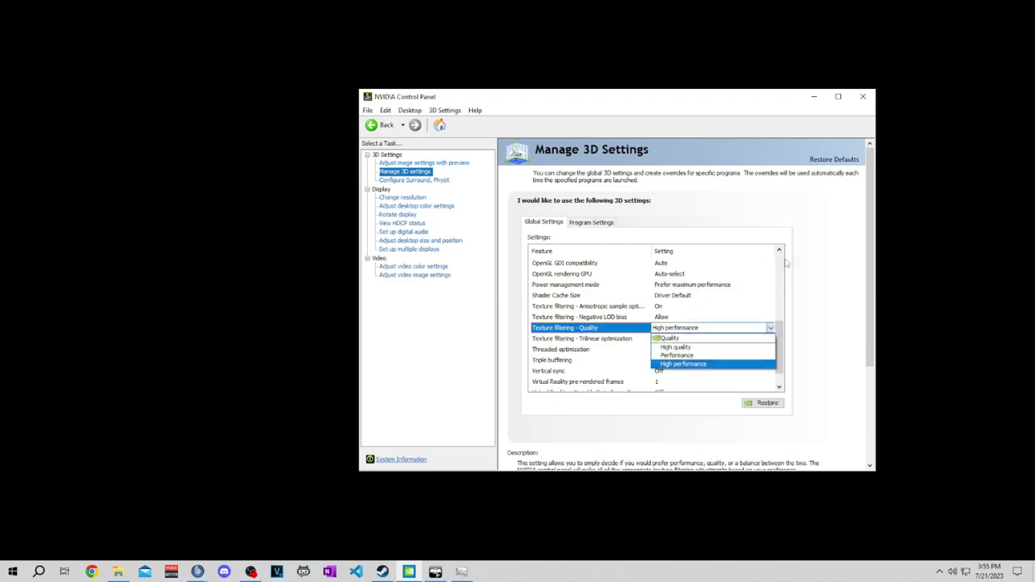
{"action": "left_click", "coordinate": [841, 259]}
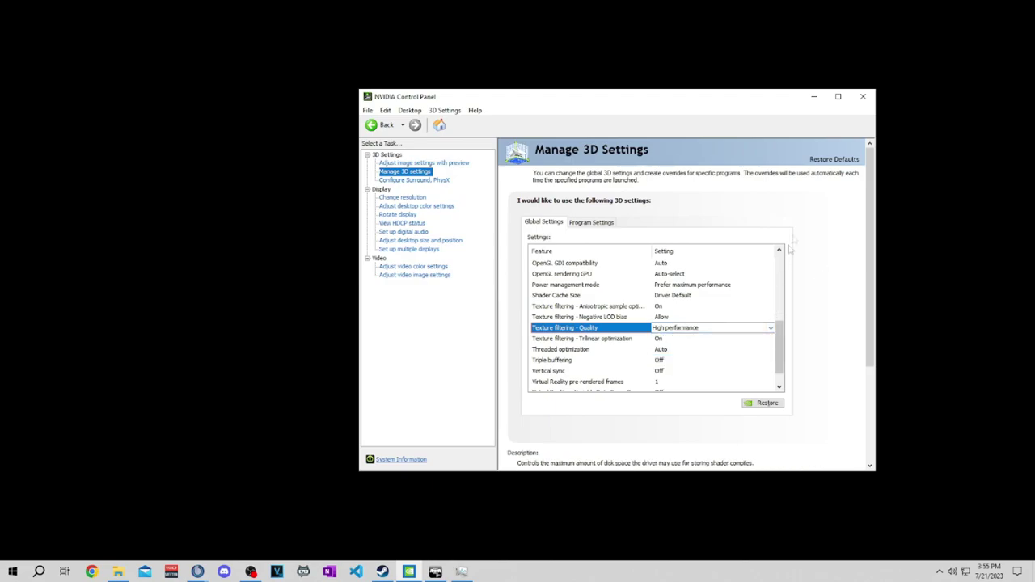
{"action": "left_click", "coordinate": [865, 98]}
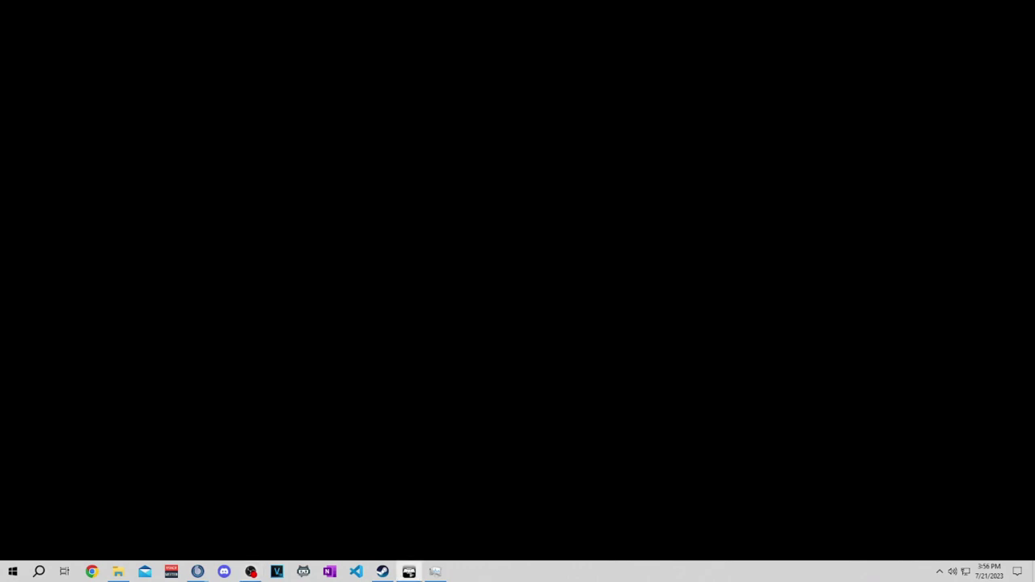
Open the player's .Arma3Profile file from Documents > Arma 3 - Other Profiles in Notepad
{"action": "left_click", "coordinate": [118, 572]}
{"action": "left_click_drag", "start_coordinate": [840, 143], "coordinate": [460, 106]}
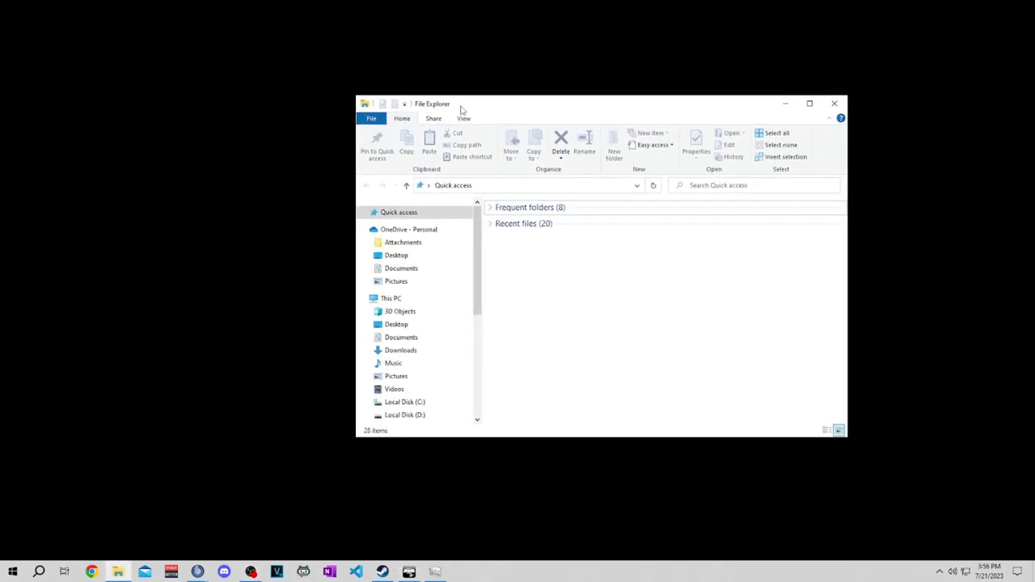
{"action": "left_click", "coordinate": [400, 337]}
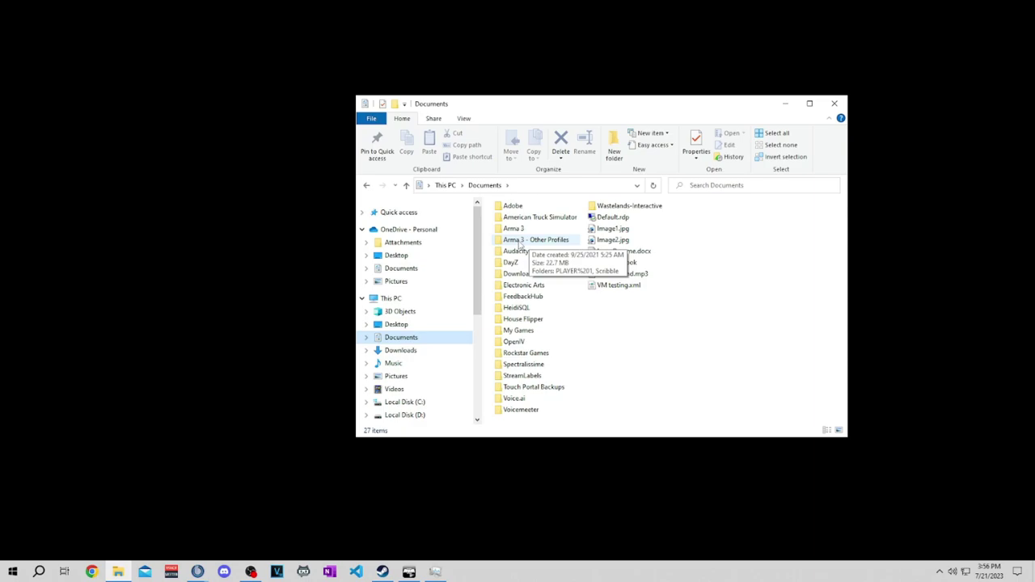
{"action": "double_click", "coordinate": [534, 242]}
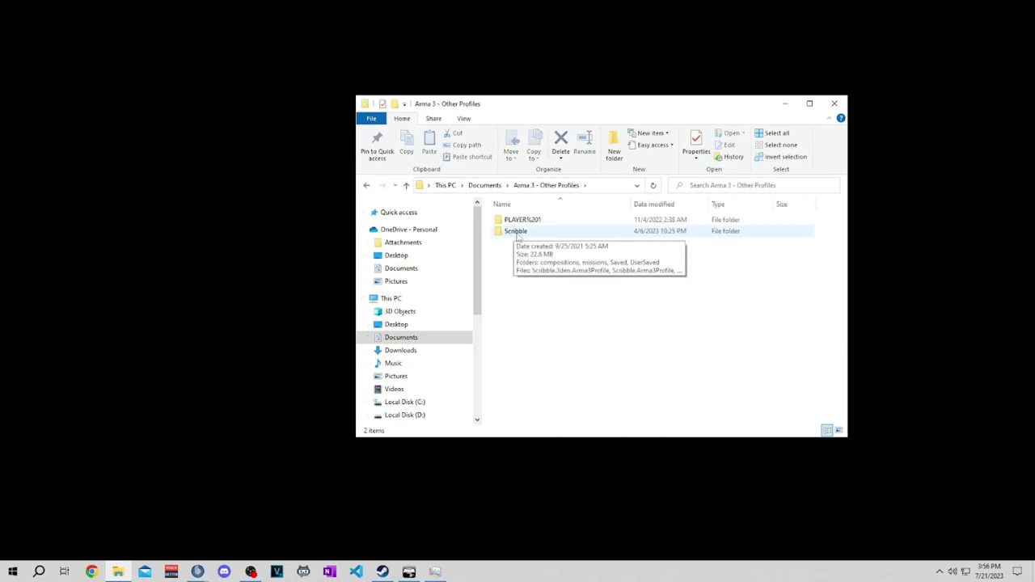
{"action": "double_click", "coordinate": [516, 235]}
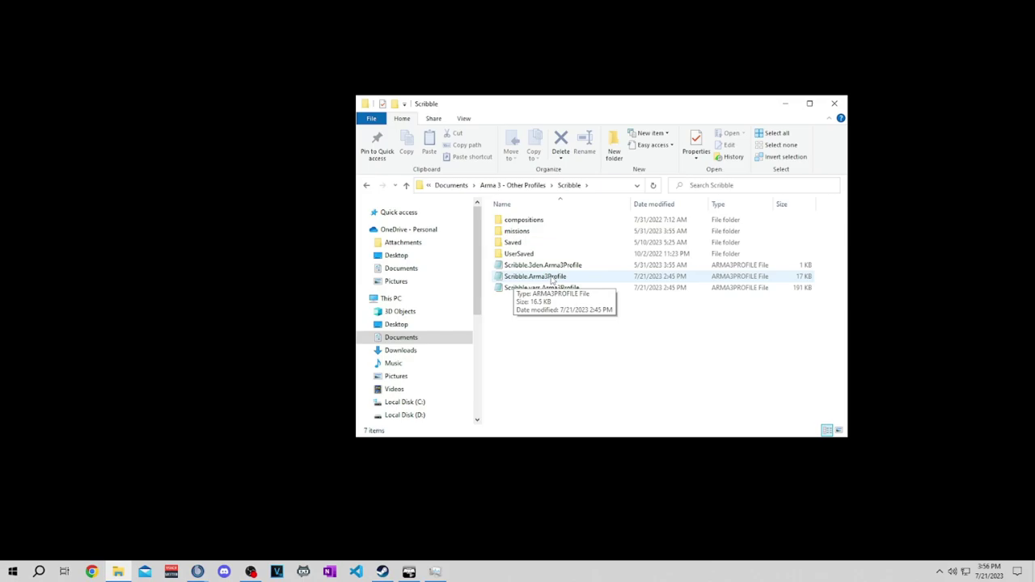
{"action": "double_click", "coordinate": [553, 279]}
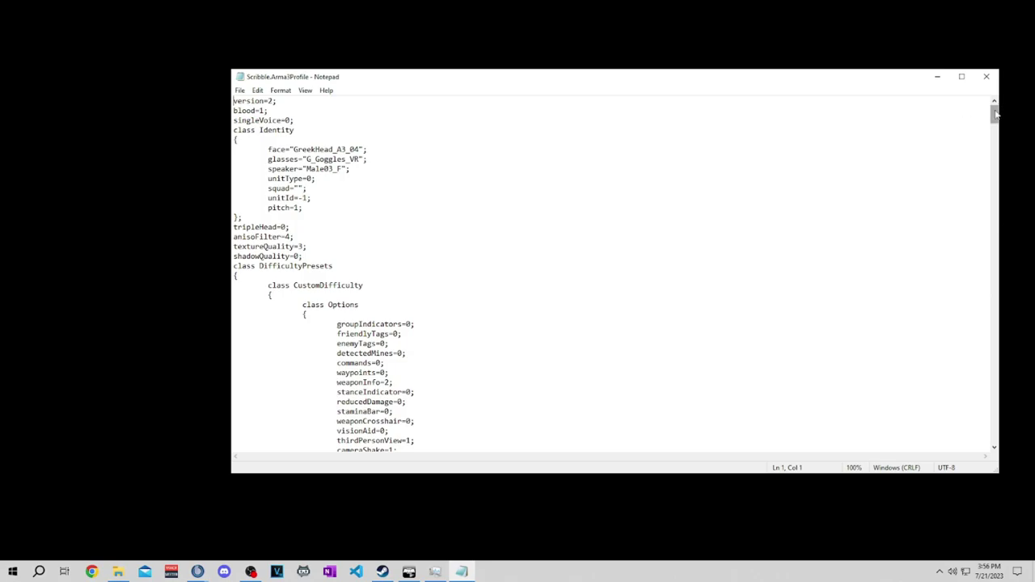
Save the edited Arma3Profile file in Notepad and close the window
{"action": "left_click_drag", "start_coordinate": [995, 115], "coordinate": [1002, 445]}
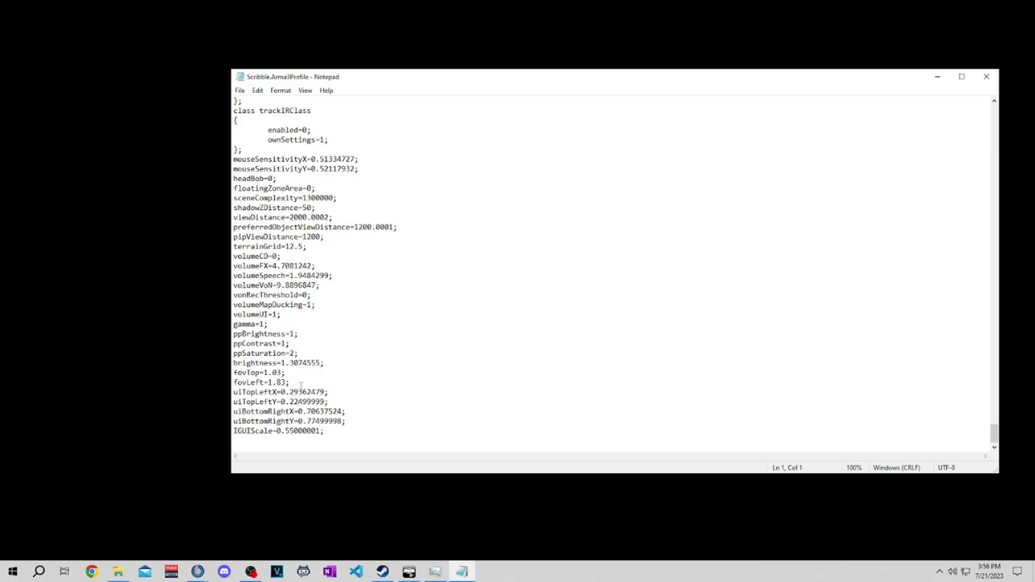
{"action": "left_click", "coordinate": [239, 90]}
{"action": "left_click", "coordinate": [267, 142]}
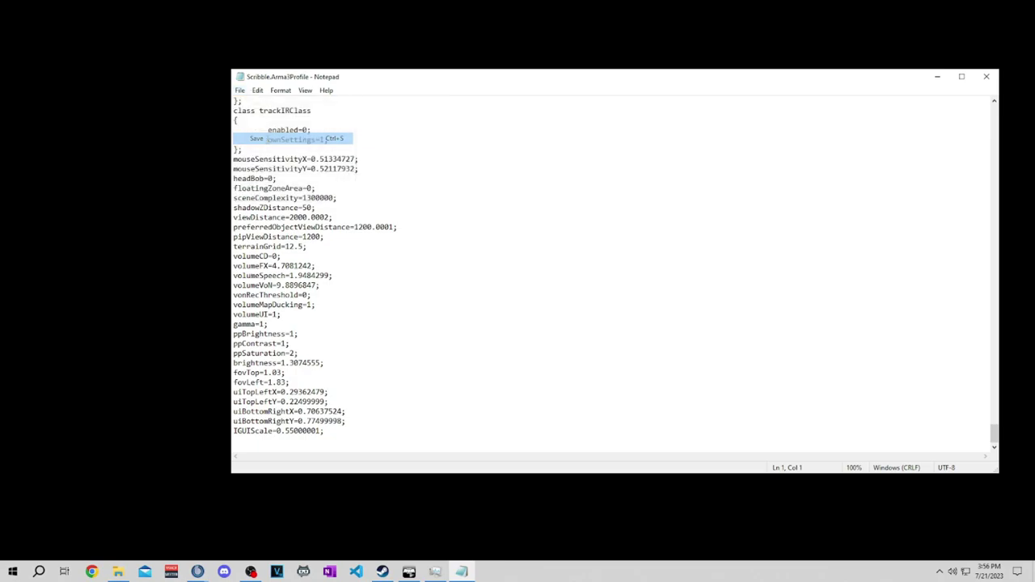
{"action": "left_click", "coordinate": [986, 77]}
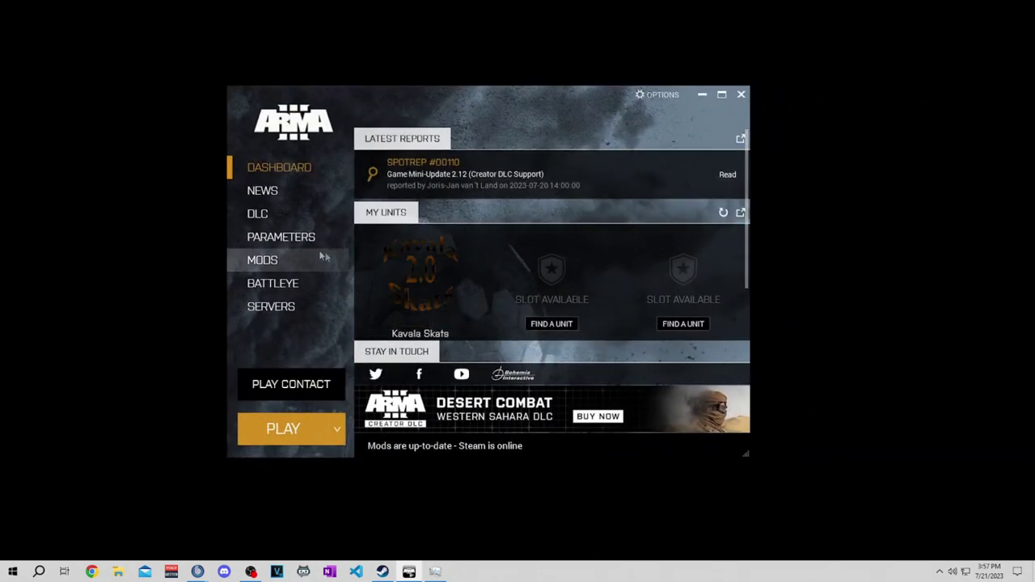
Show the launcher's ALL PARAMETERS list down to the CPU count and extra threads options
{"action": "left_click", "coordinate": [293, 241]}
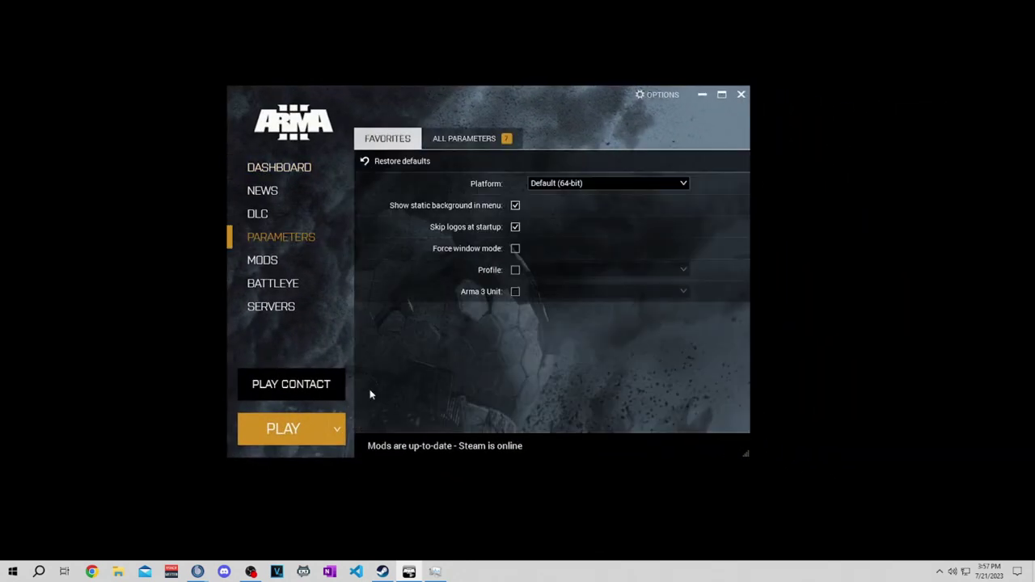
{"action": "left_click", "coordinate": [471, 140]}
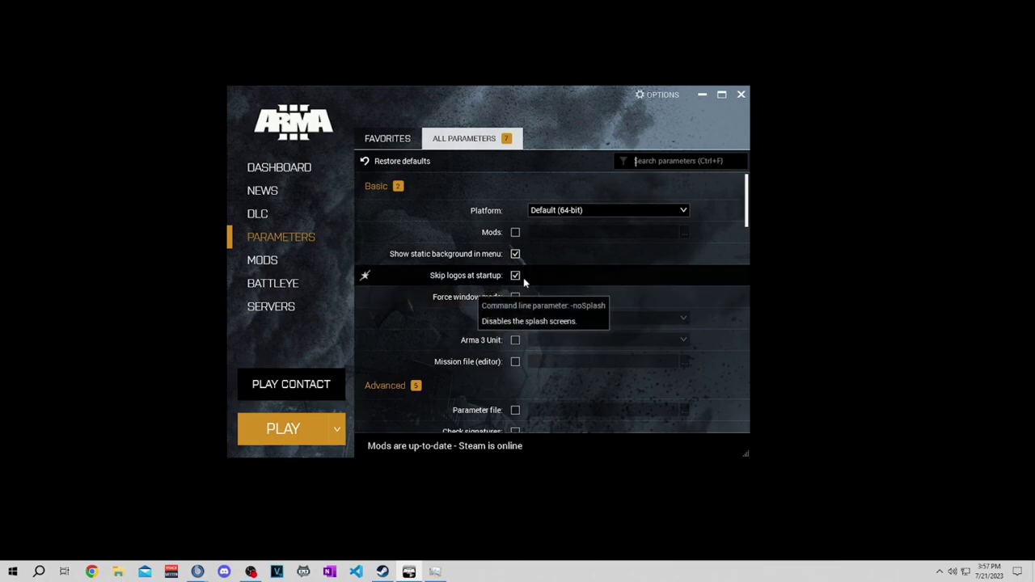
{"action": "scroll", "coordinate": [412, 323], "scroll_direction": "down", "scroll_amount": 4}
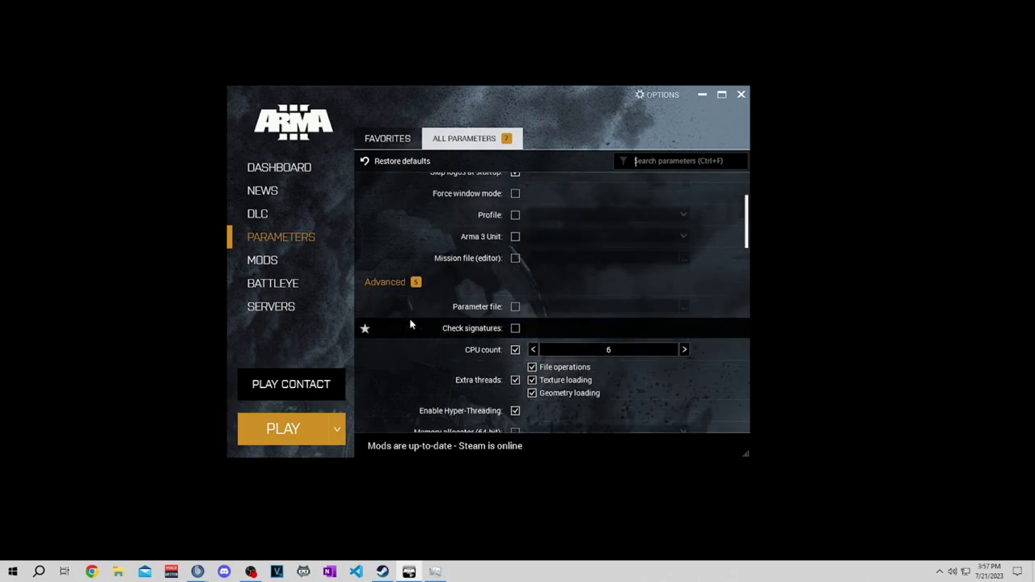
{"action": "scroll", "coordinate": [409, 322], "scroll_direction": "down", "scroll_amount": 1}
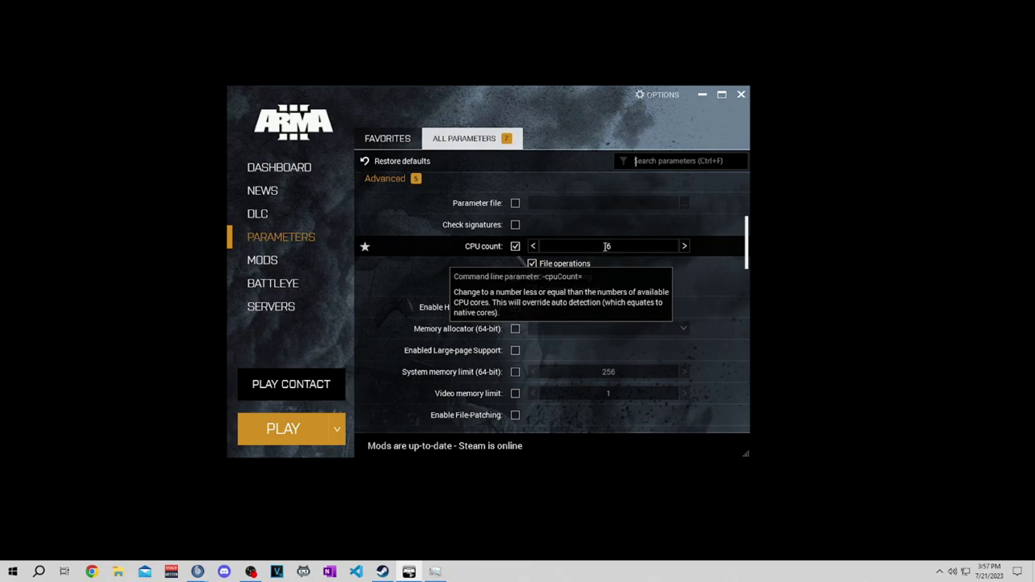
{"action": "right_click", "coordinate": [757, 567]}
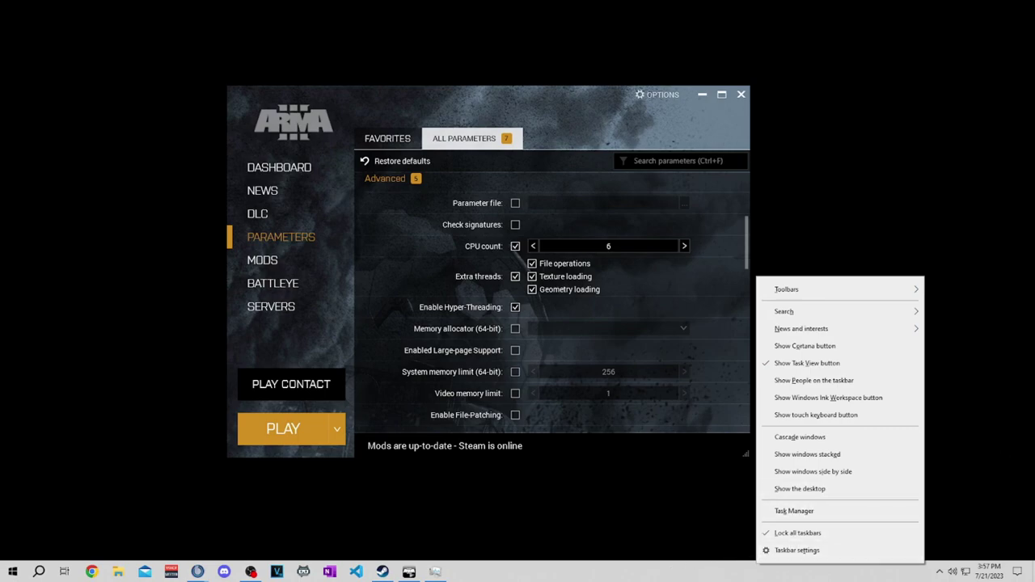
{"action": "left_click", "coordinate": [794, 510]}
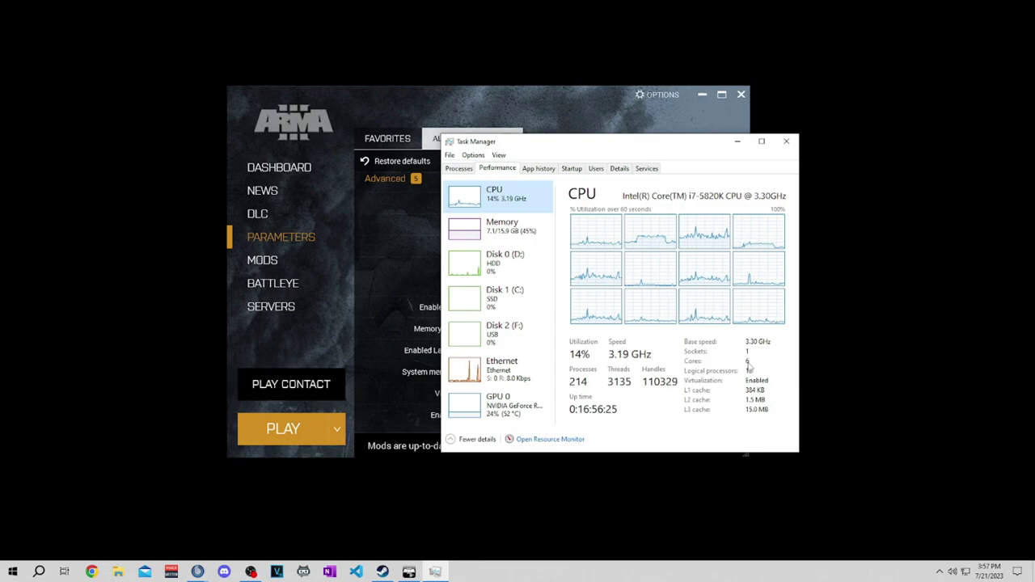
{"action": "left_click", "coordinate": [785, 143]}
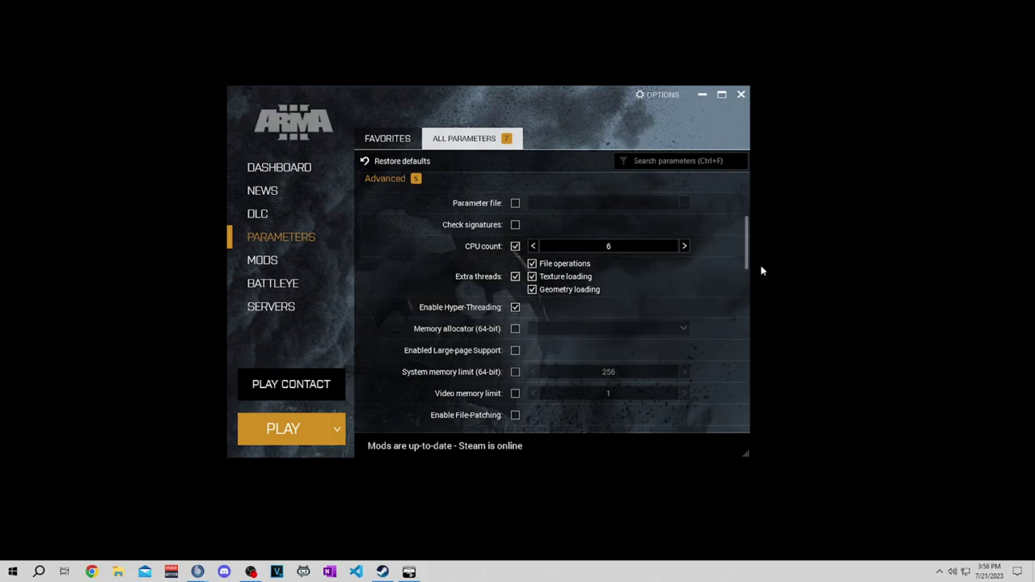
Review the remaining launch parameters and start the game with PLAY
{"action": "scroll", "coordinate": [739, 284], "scroll_direction": "down", "scroll_amount": 7}
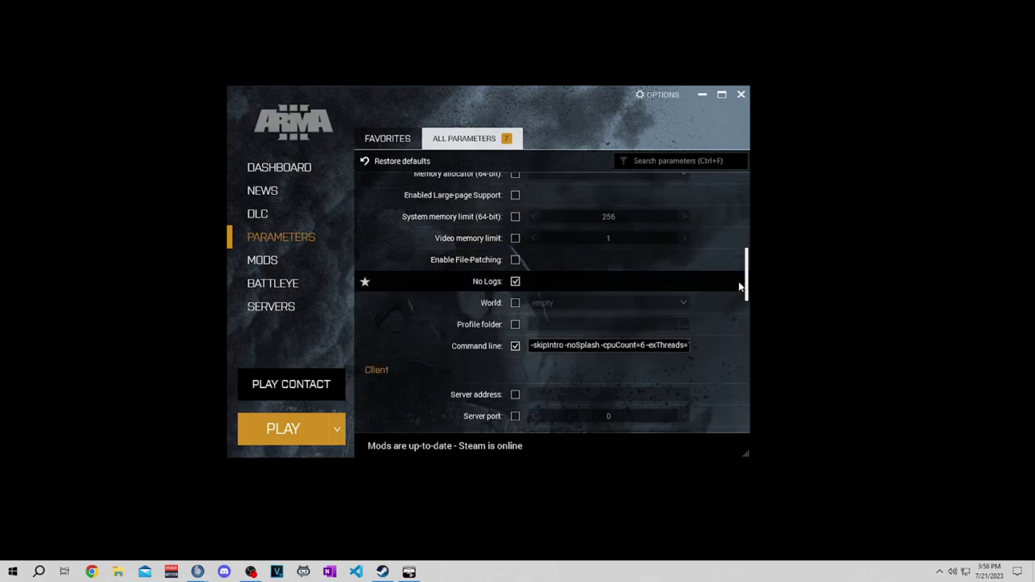
{"action": "scroll", "coordinate": [739, 284], "scroll_direction": "down", "scroll_amount": 5}
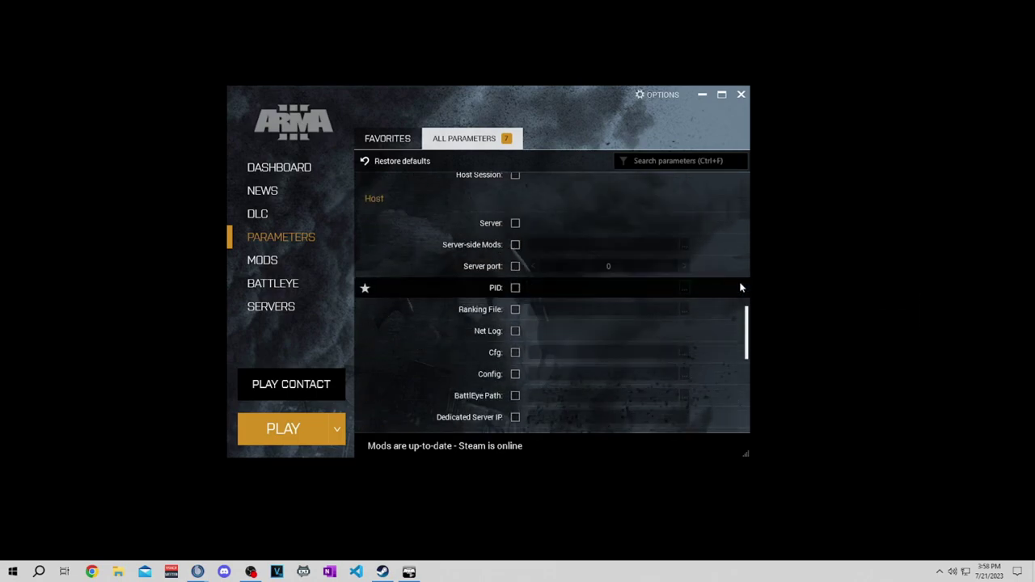
{"action": "scroll", "coordinate": [739, 284], "scroll_direction": "down", "scroll_amount": 6}
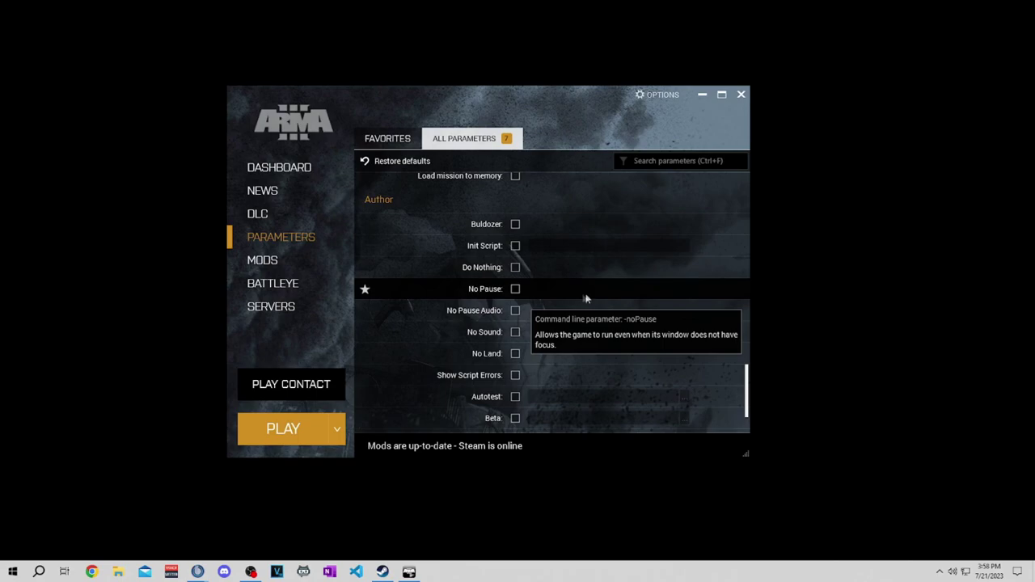
{"action": "scroll", "coordinate": [573, 298], "scroll_direction": "down", "scroll_amount": 2}
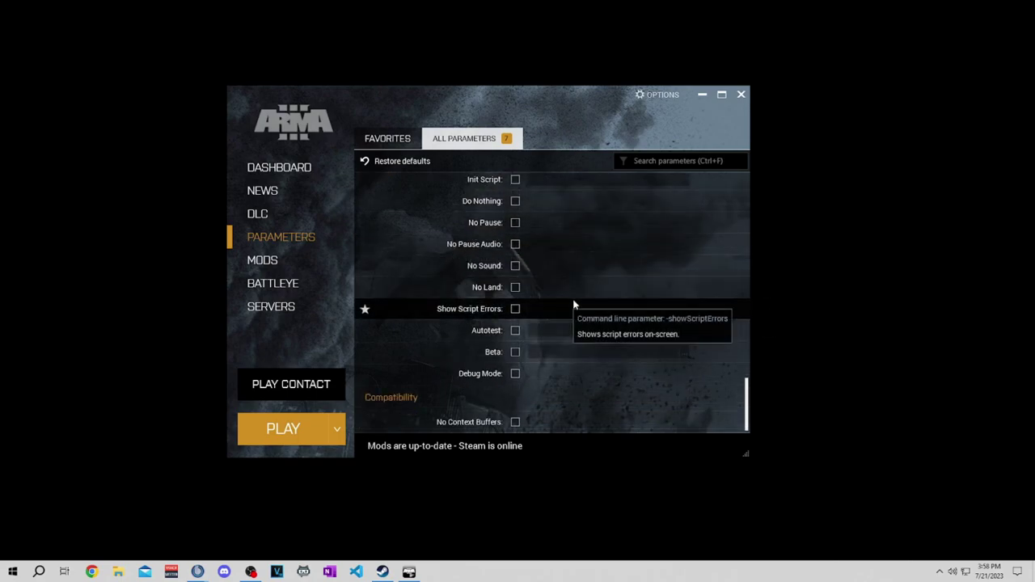
{"action": "scroll", "coordinate": [573, 307], "scroll_direction": "up", "scroll_amount": 4}
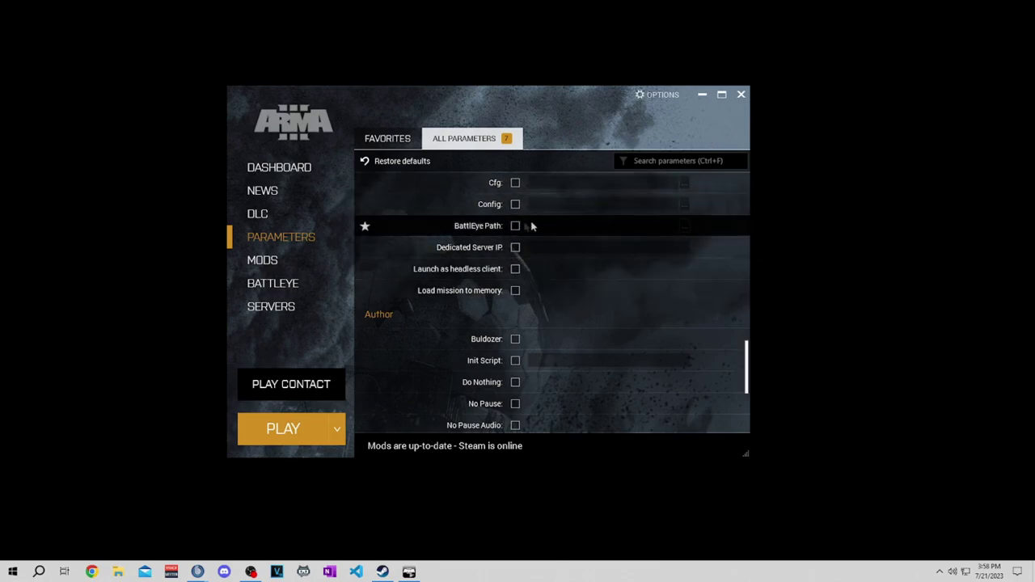
{"action": "left_click", "coordinate": [319, 433]}
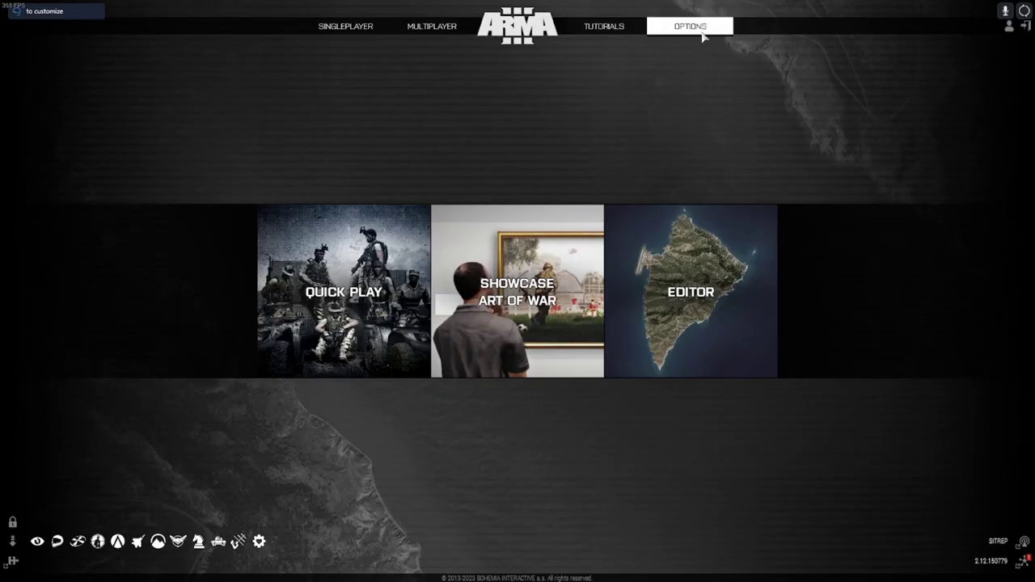
Open Video Options from the main menu's OPTIONS and switch to the Display settings
{"action": "mouse_move", "coordinate": [702, 36]}
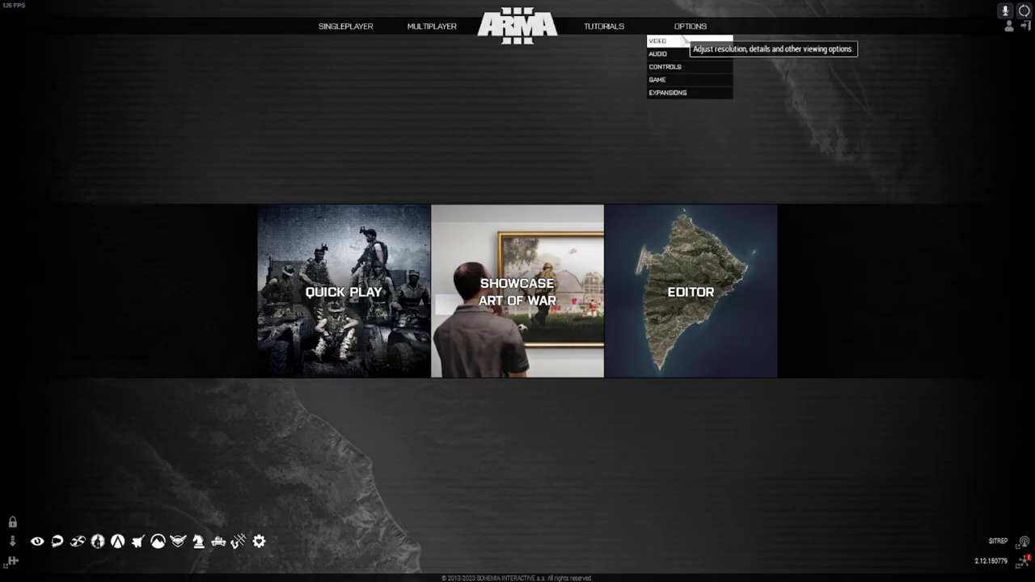
{"action": "left_click", "coordinate": [657, 41]}
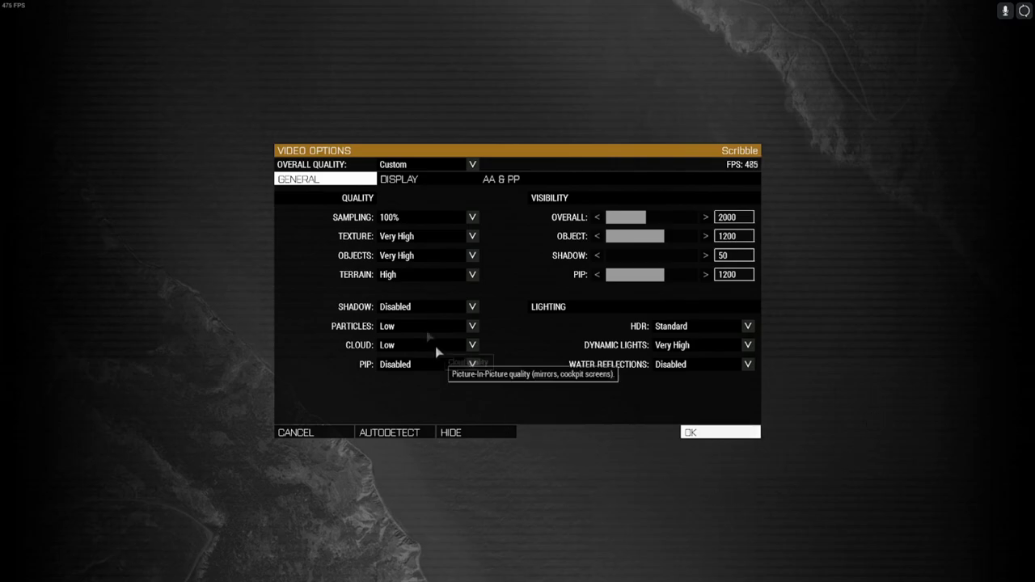
{"action": "left_click", "coordinate": [396, 181]}
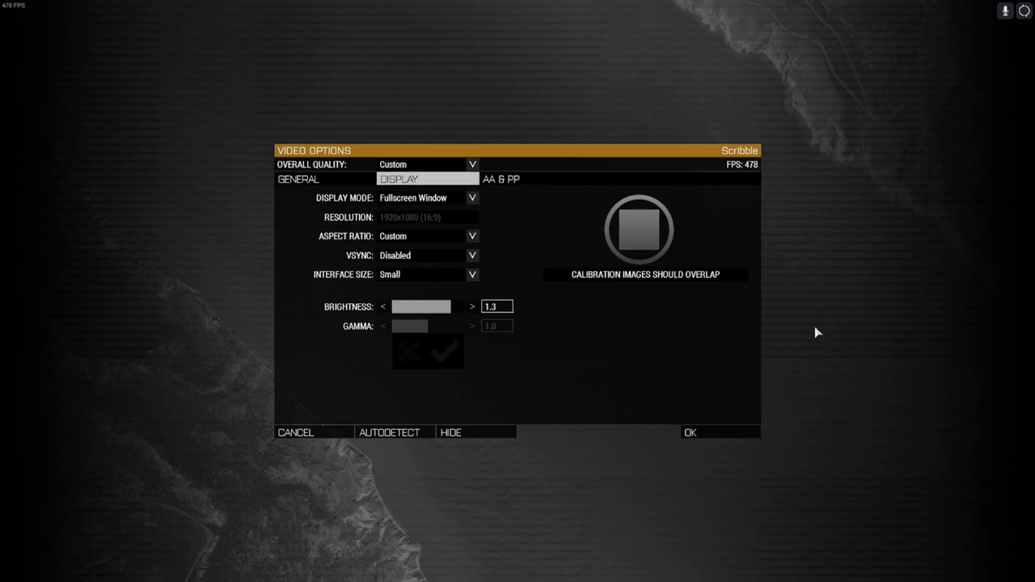
Switch Video Options to the AA & PP page with post-processing and antialiasing settings
{"action": "left_click", "coordinate": [509, 188]}
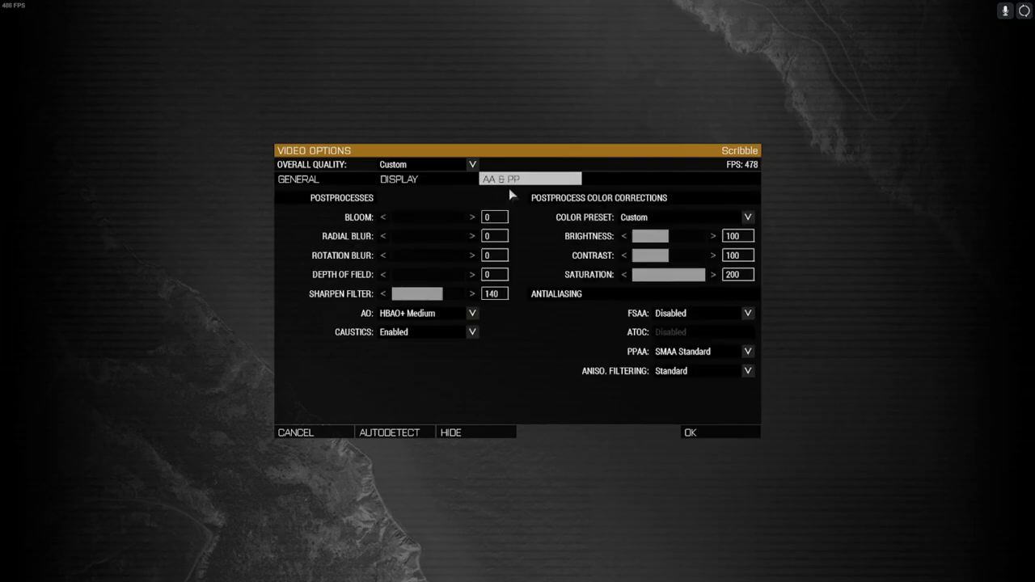